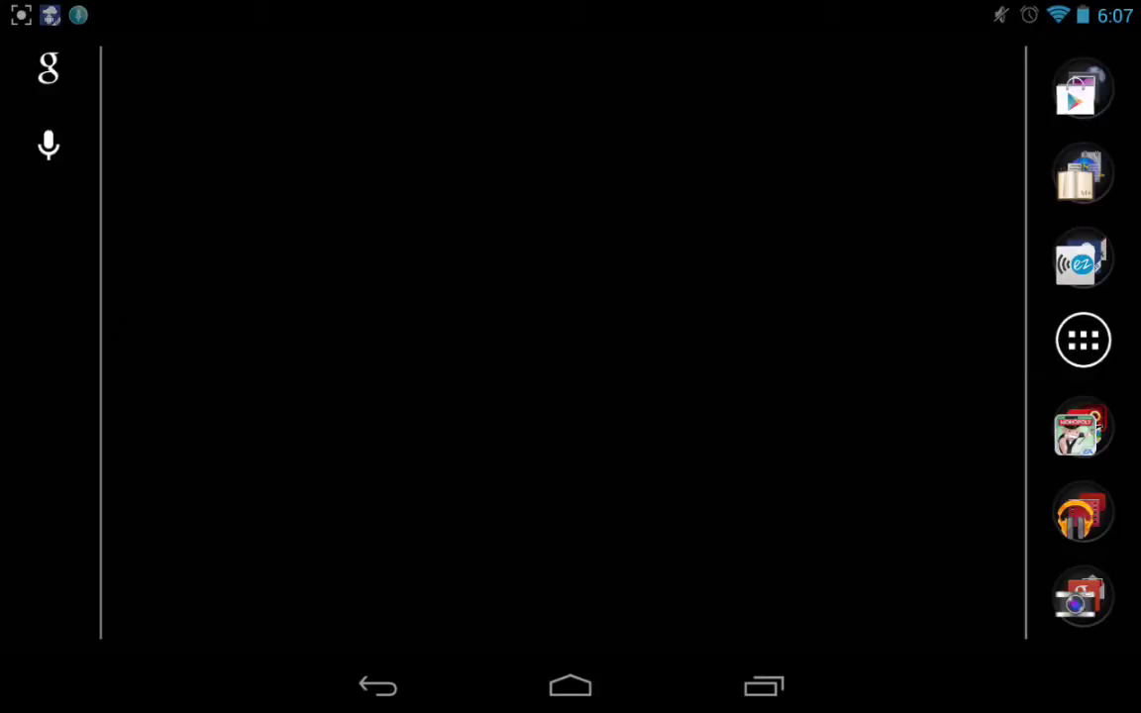
click(1083, 258)
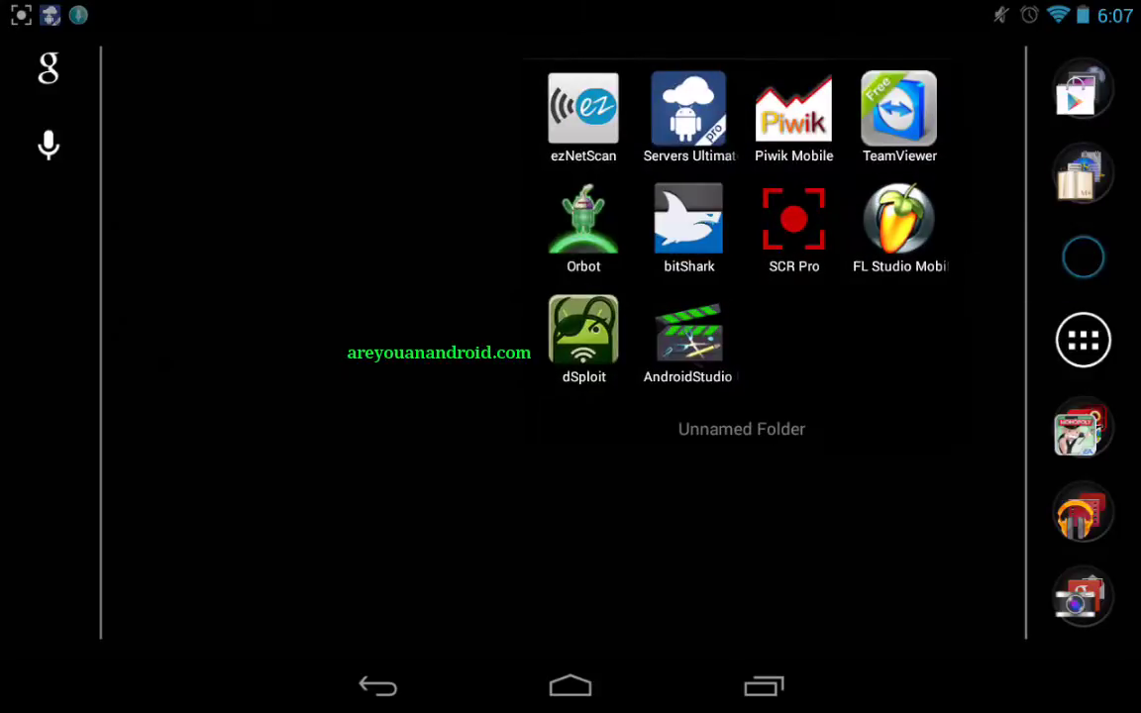
click(688, 223)
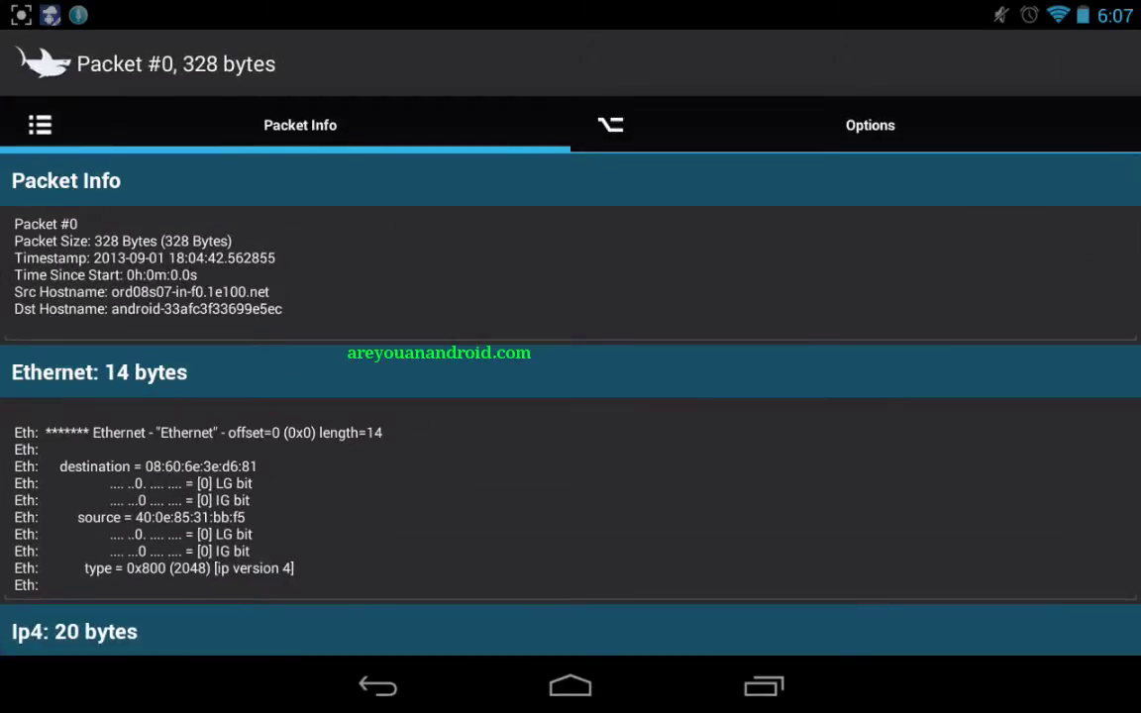
click(377, 685)
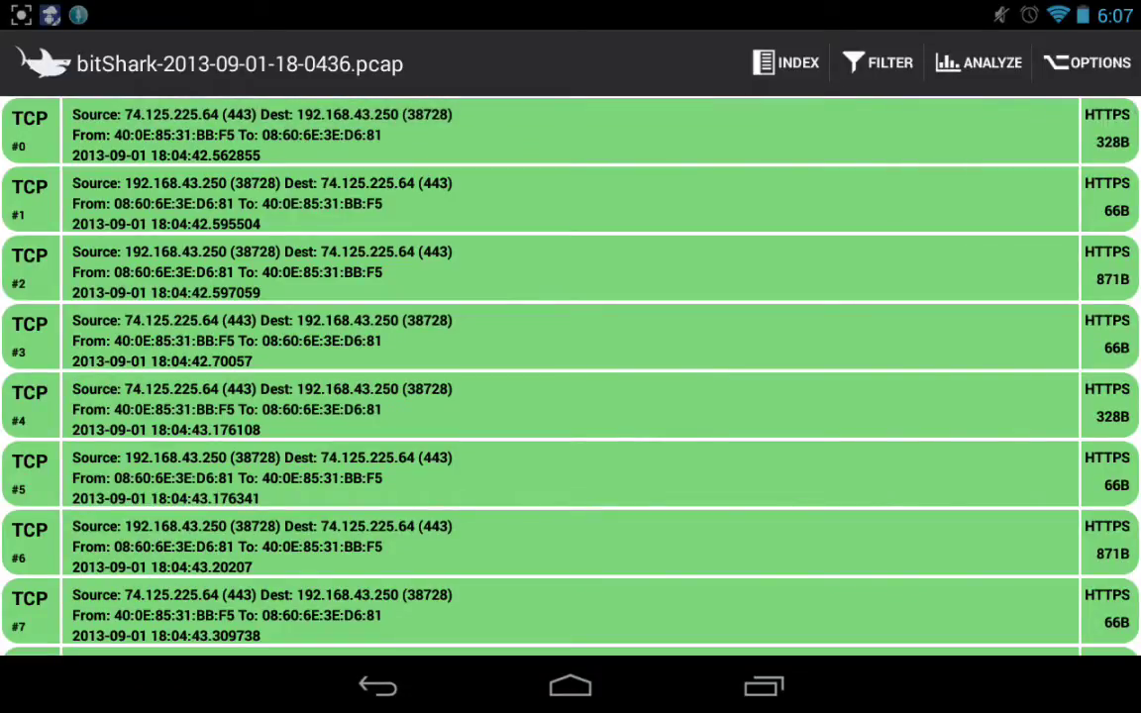
scroll(571, 376, down, 15)
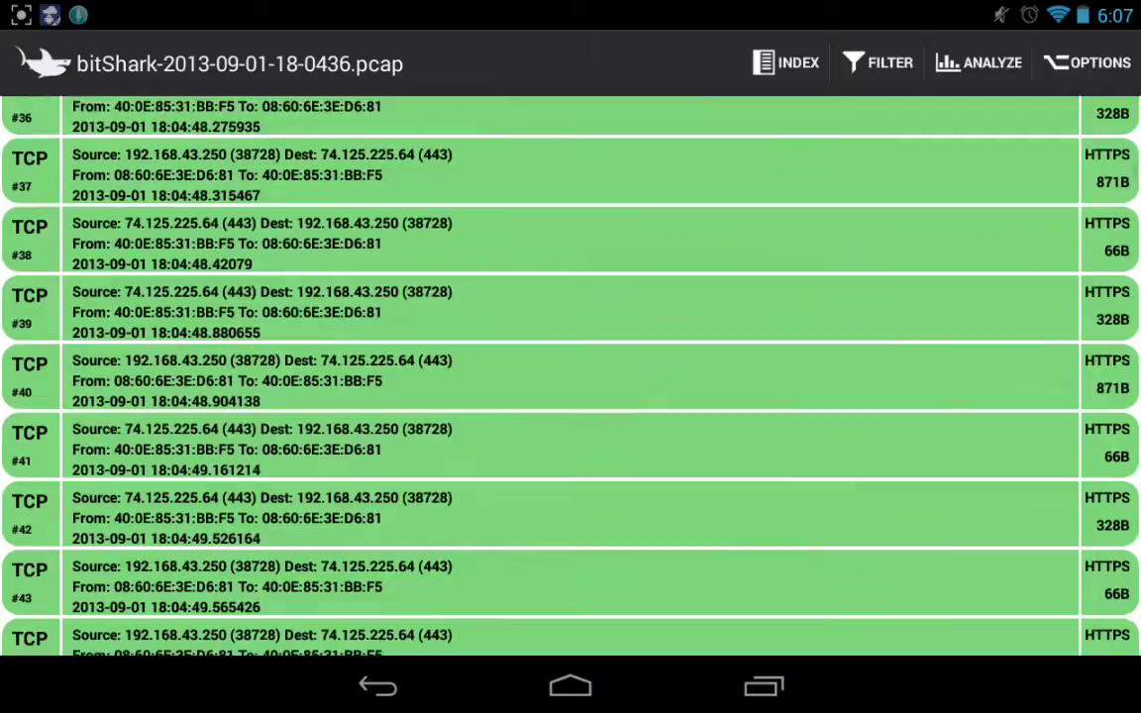
scroll(571, 377, down, 15)
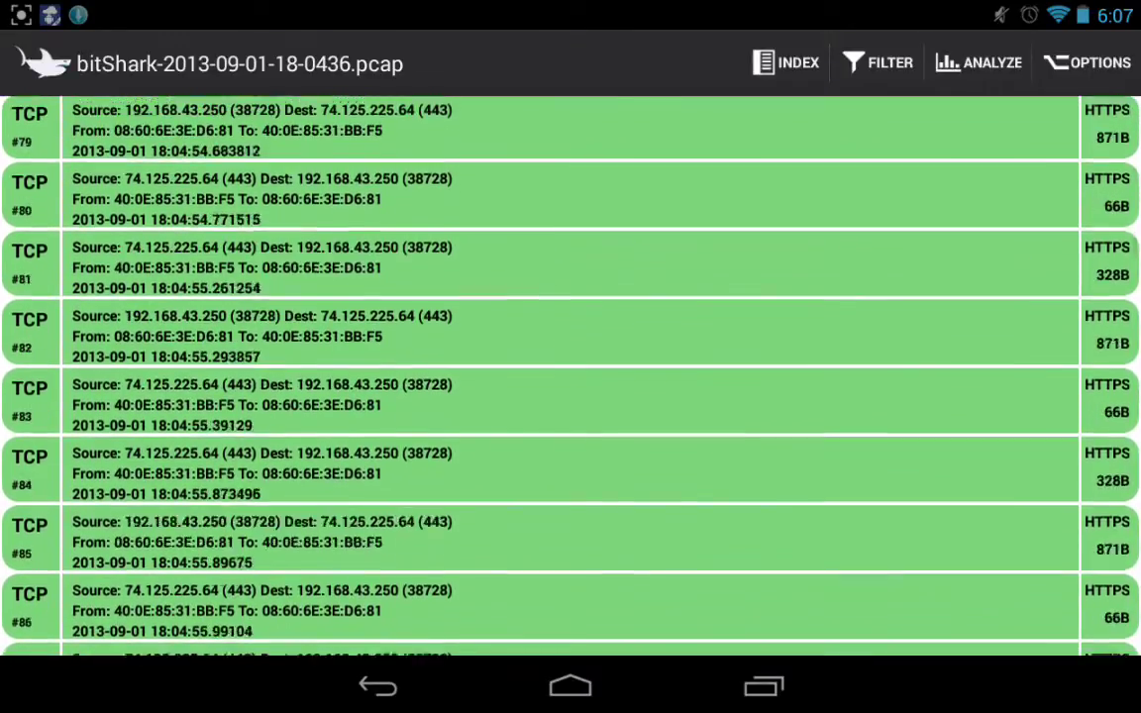
scroll(571, 376, down, 2)
scroll(571, 376, down, 20)
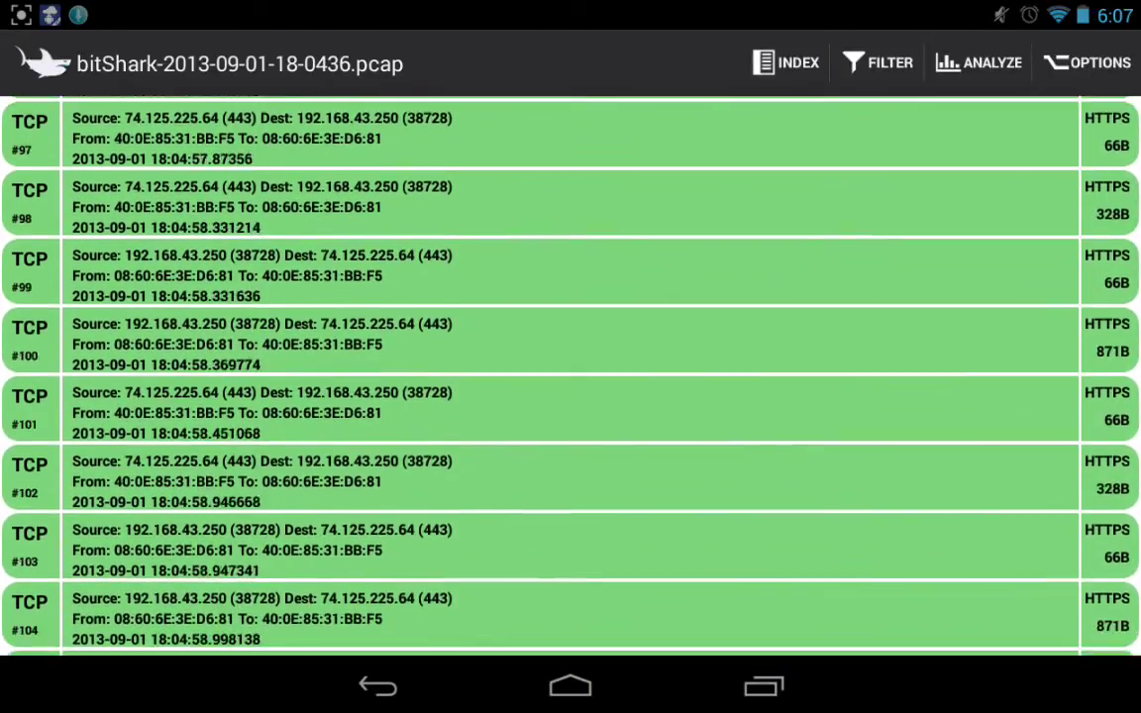
scroll(571, 376, down, 2)
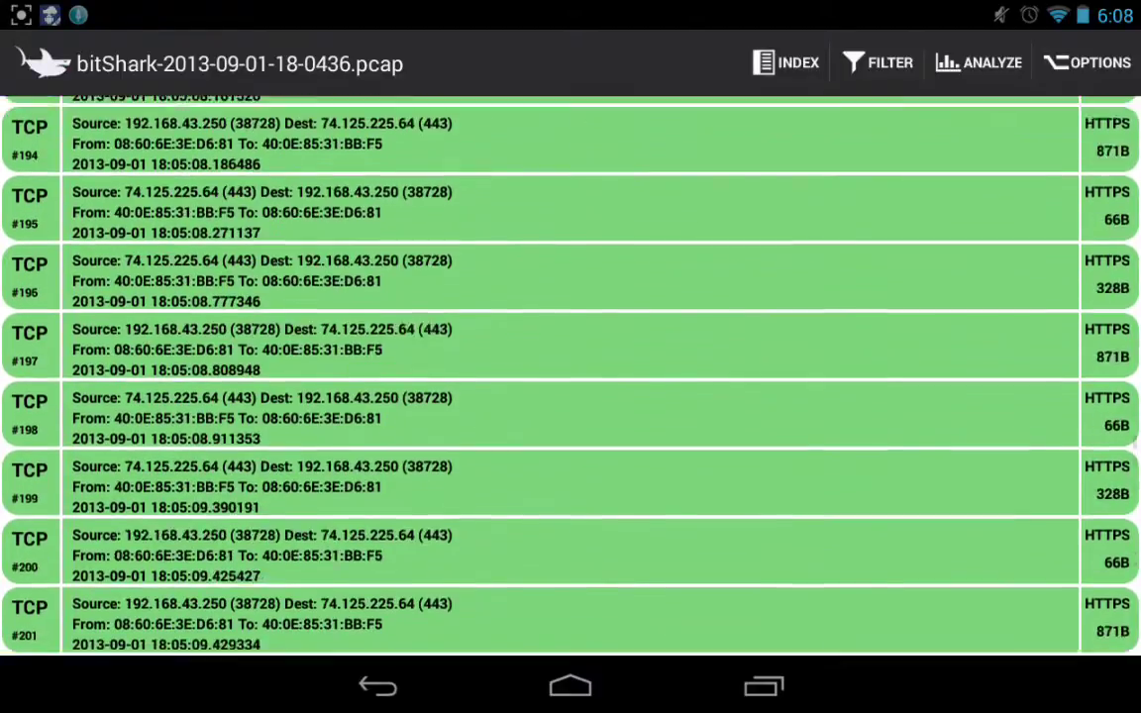
scroll(571, 377, up, 12)
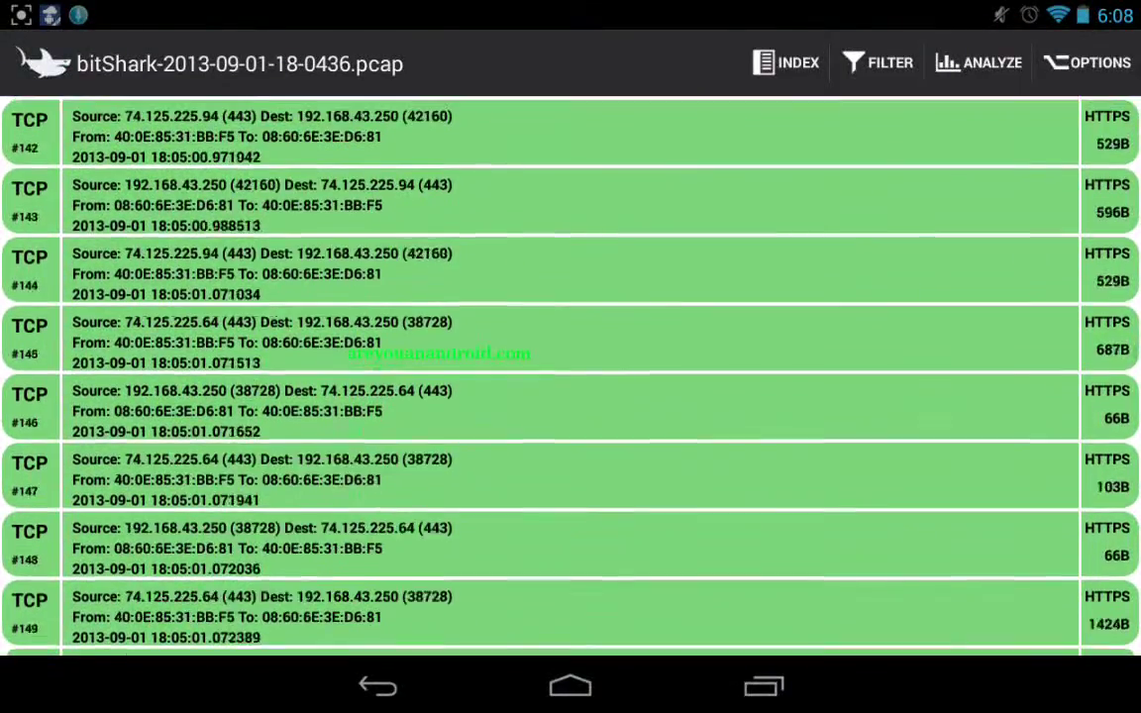
scroll(571, 377, up, 20)
scroll(571, 377, up, 6)
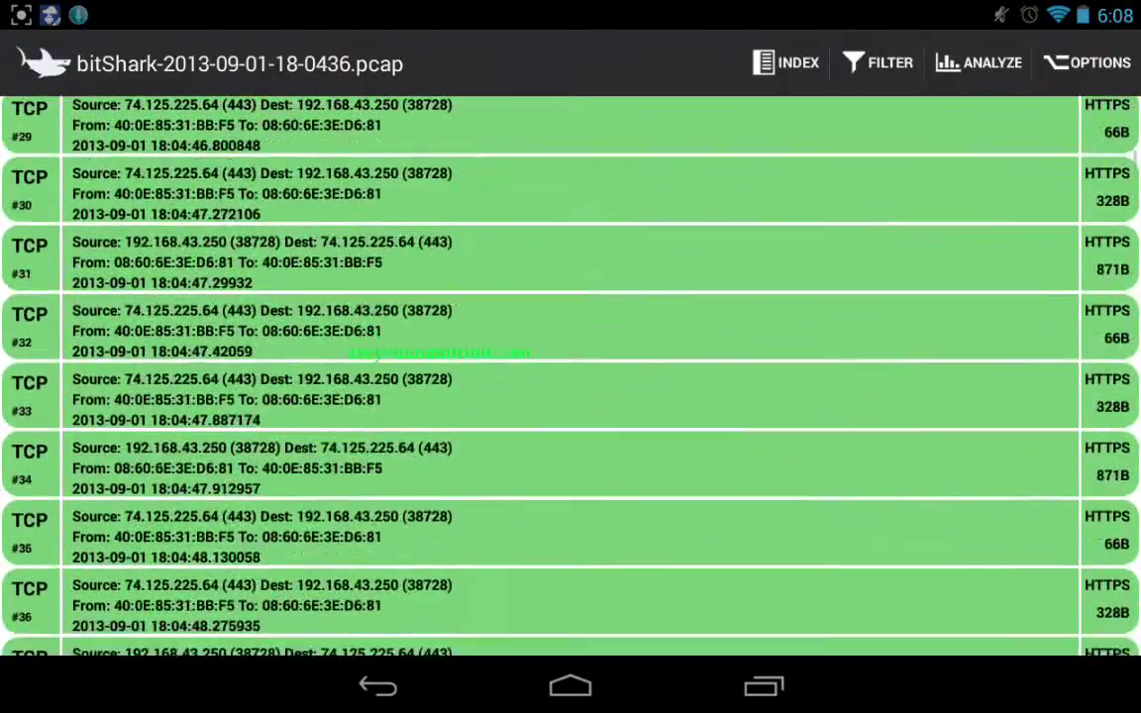
- Analyze the 325-packet capture and display its Stats Summary (114.823 KB, IPv4 92.6%)
click(978, 63)
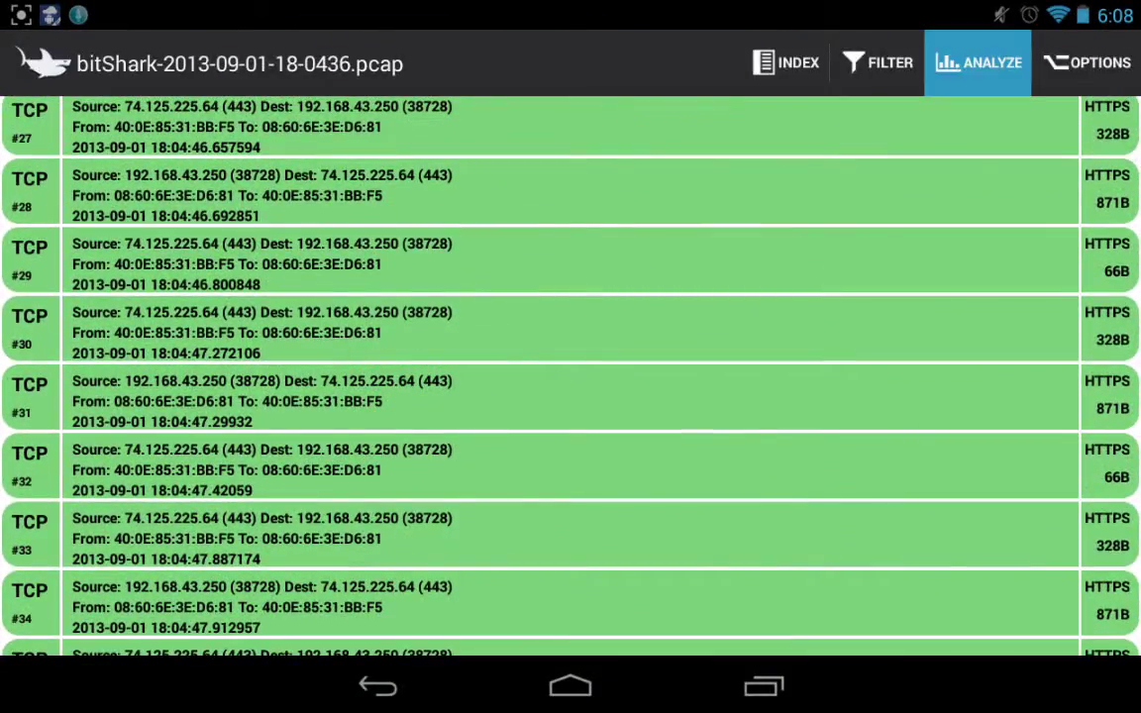
click(1013, 125)
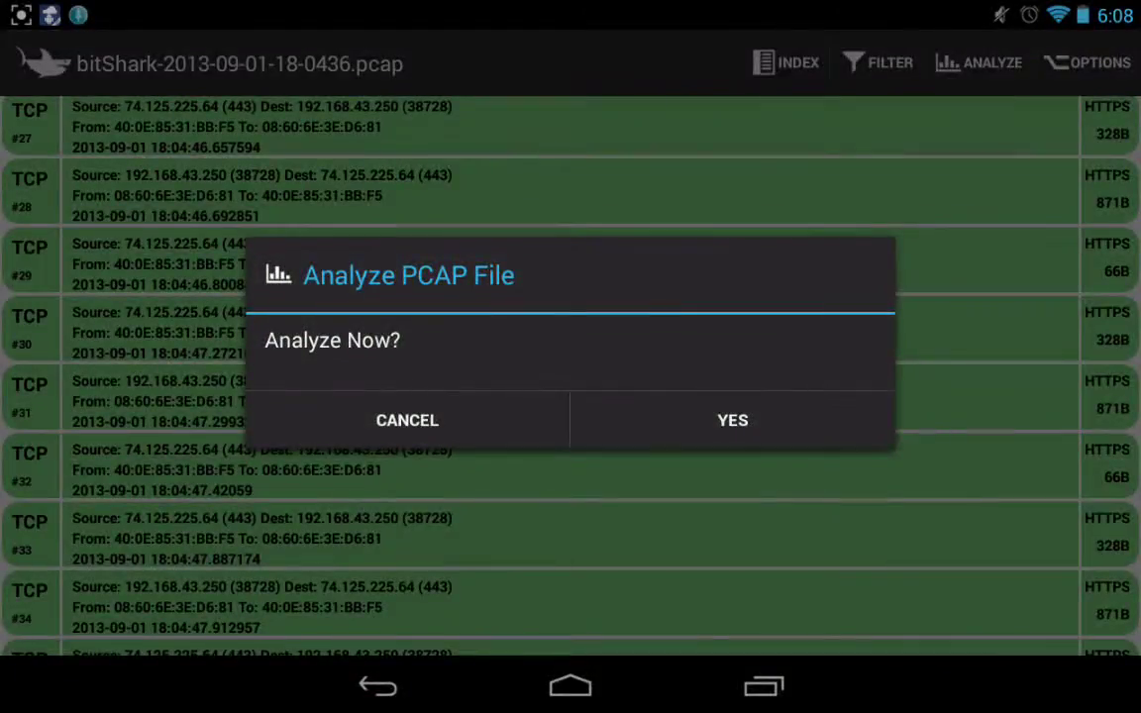
click(733, 420)
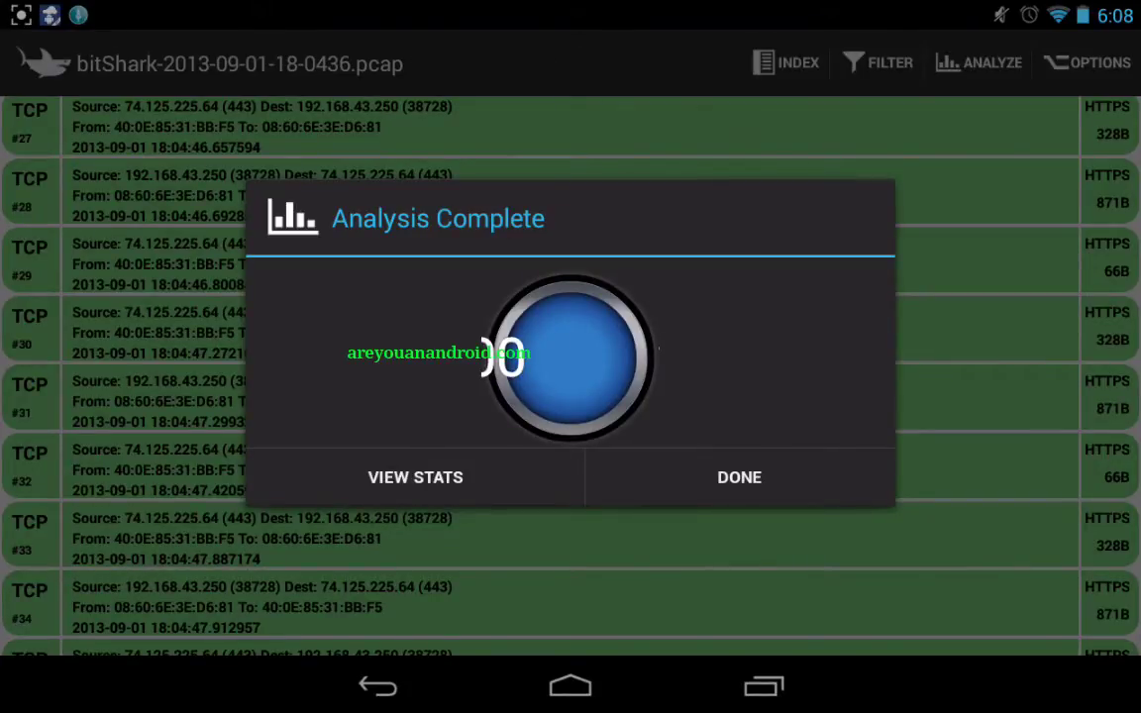
click(415, 477)
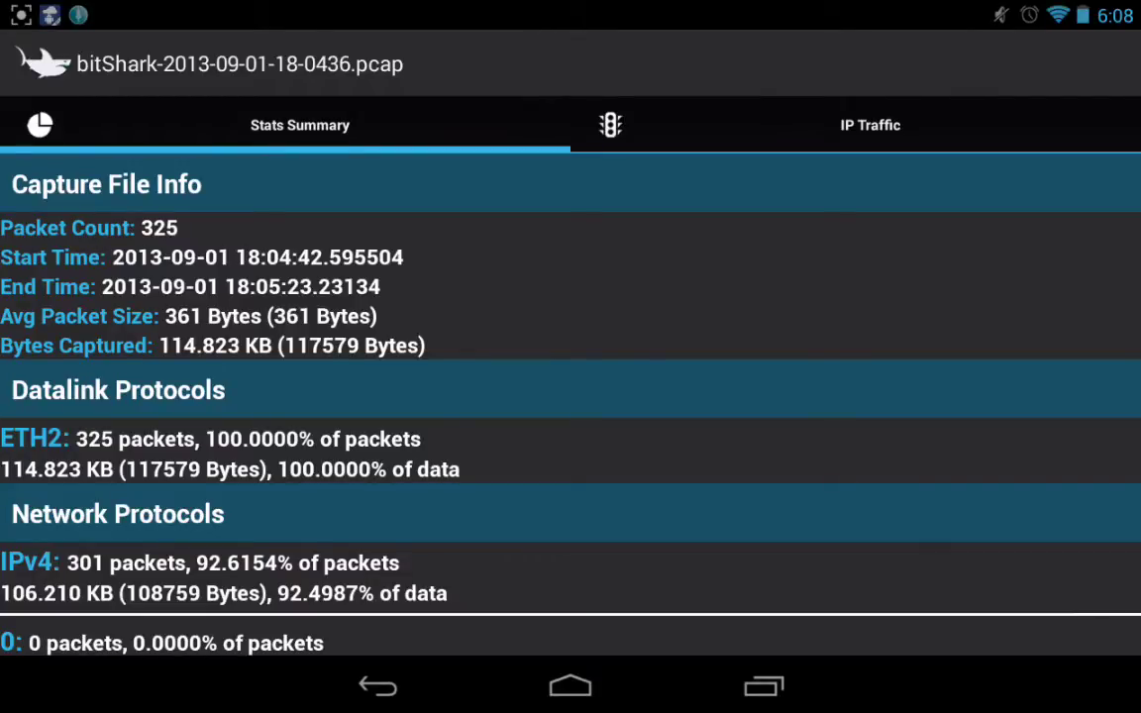
- Scroll the Stats Summary from Capture File Info down to the HTTPS Application Protocols counts
scroll(570, 397, down, 3)
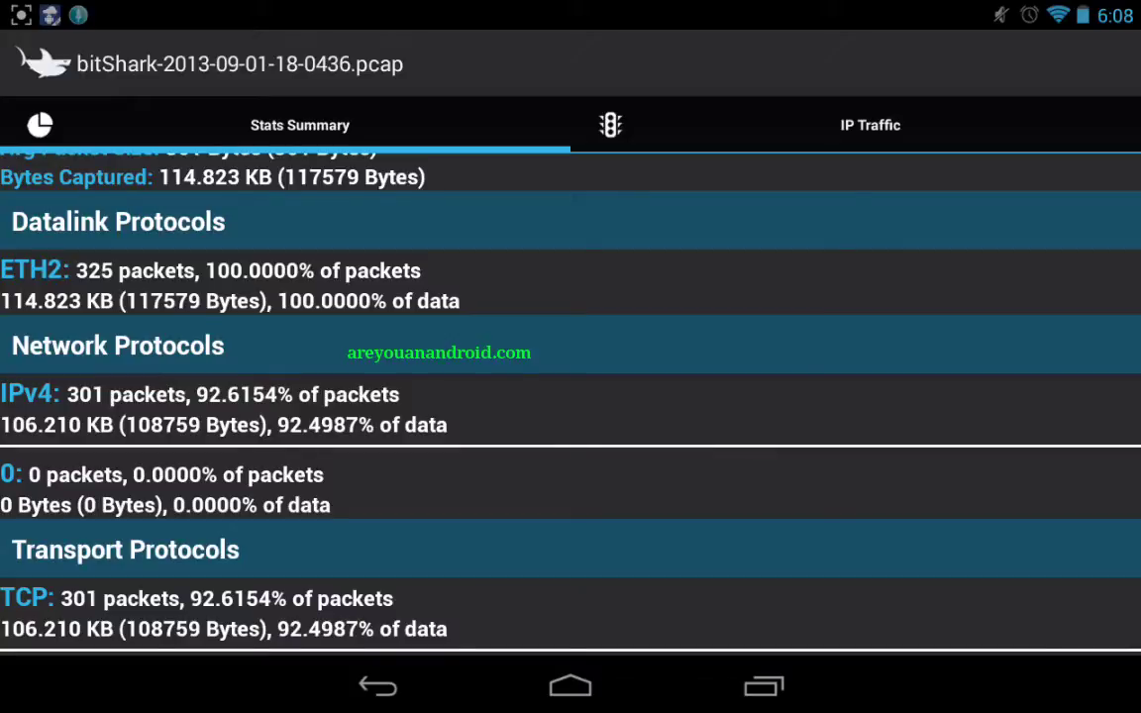
scroll(570, 396, down, 2)
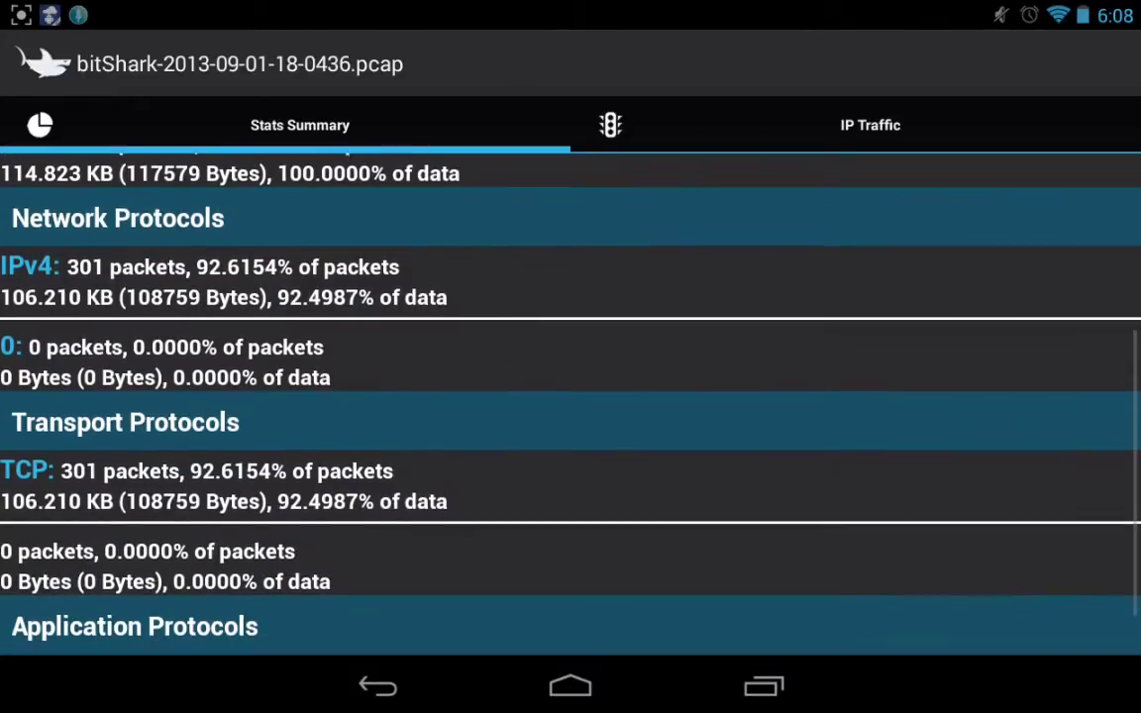
scroll(571, 397, down, 1)
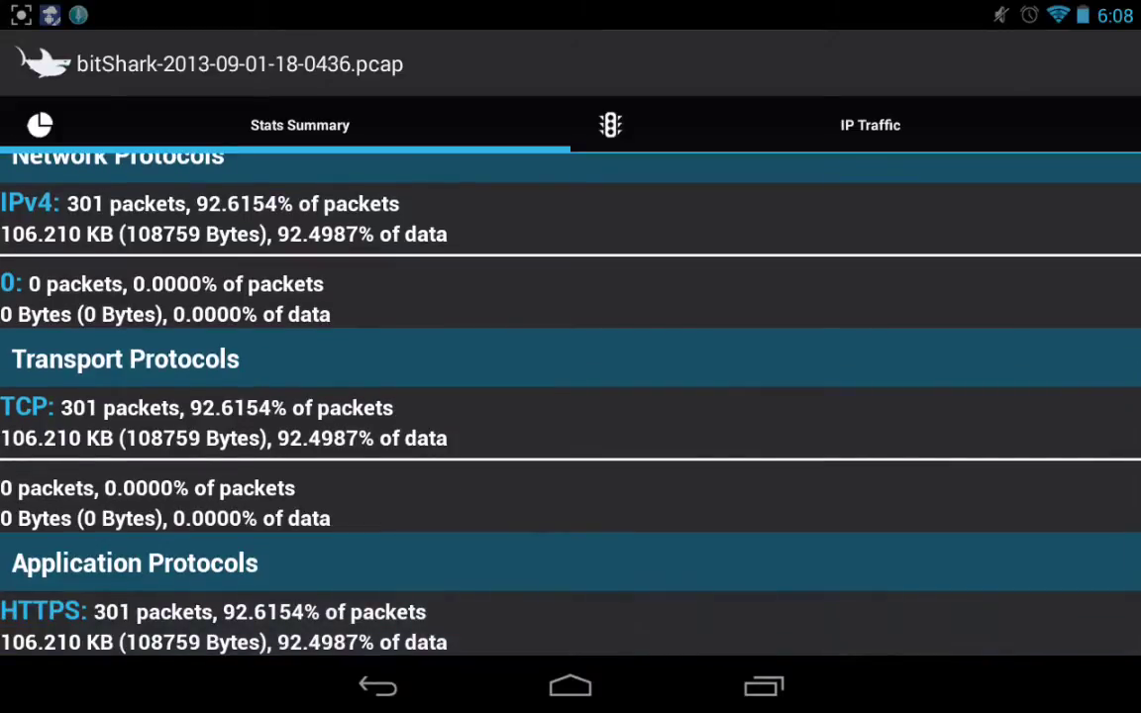
scroll(571, 396, down, 1)
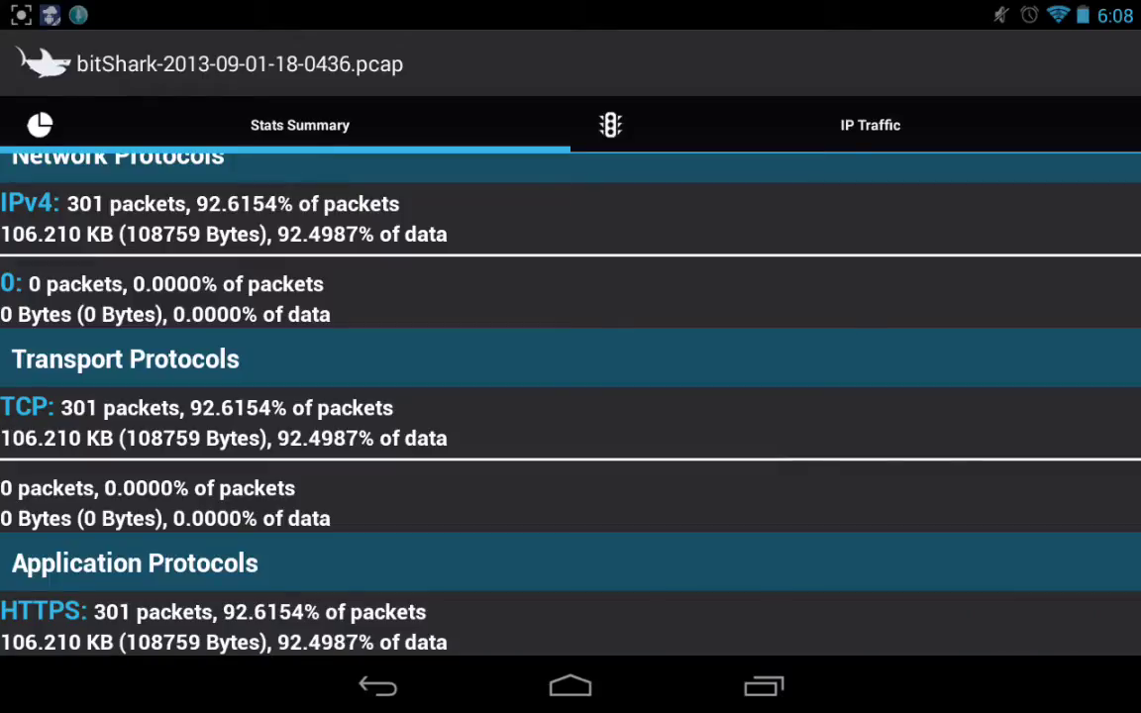
scroll(571, 397, up, 5)
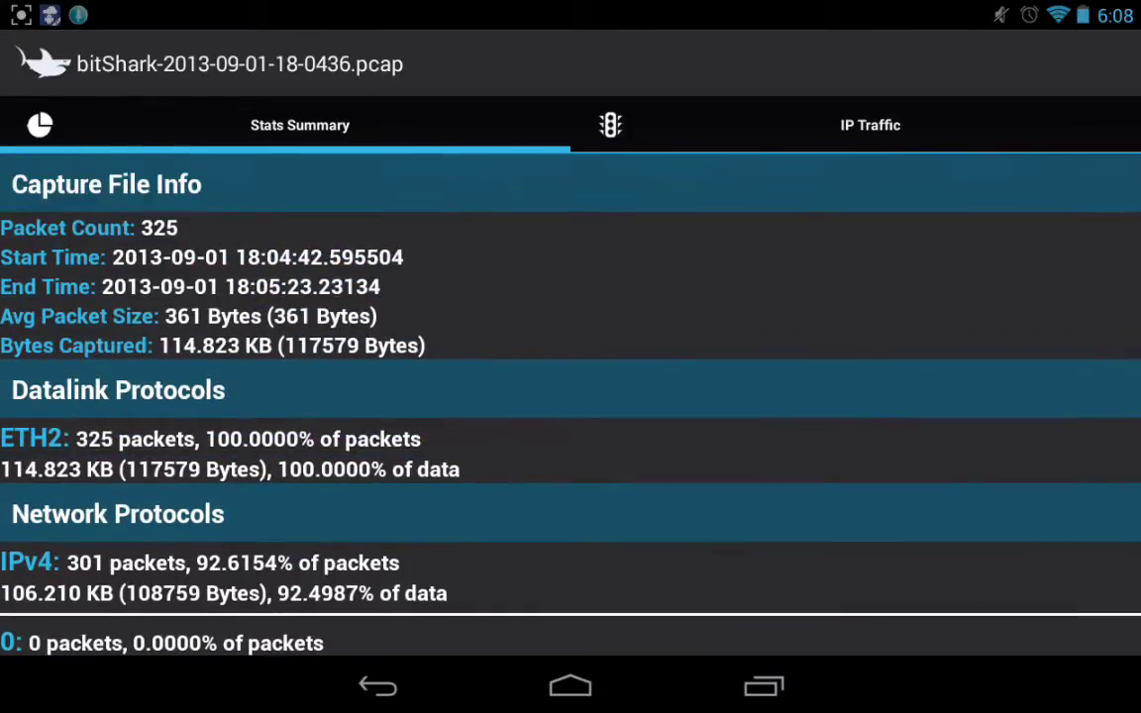
scroll(571, 396, down, 5)
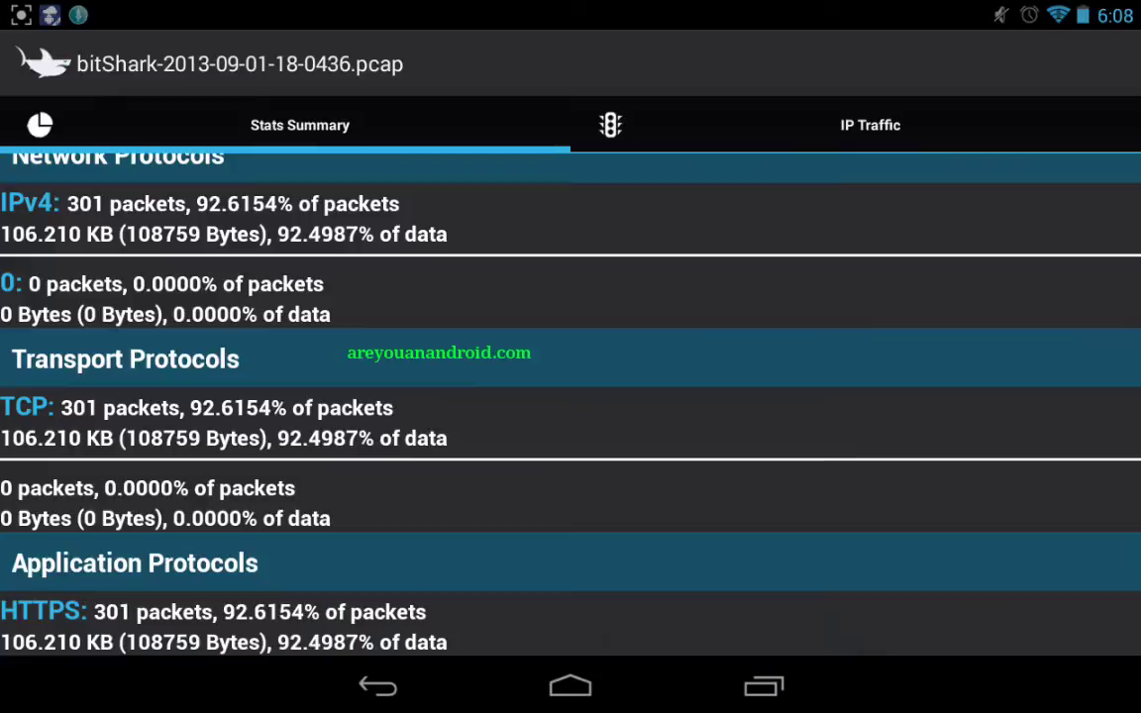
scroll(570, 396, down, 1)
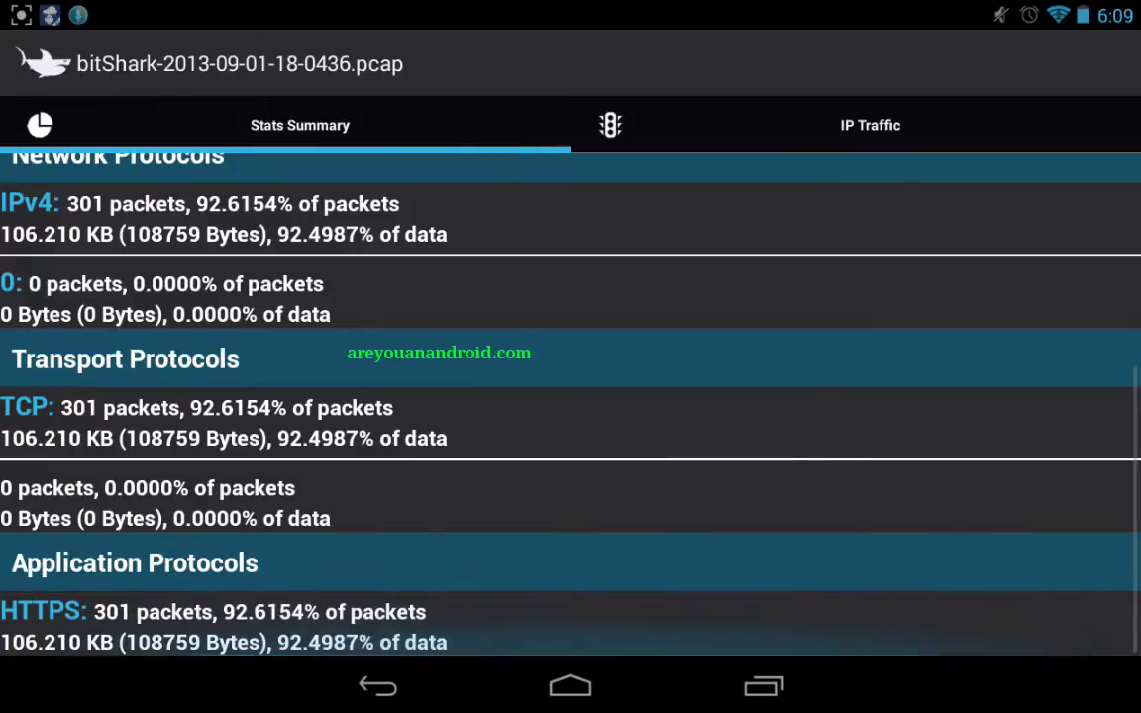
scroll(571, 396, up, 3)
scroll(571, 396, up, 2)
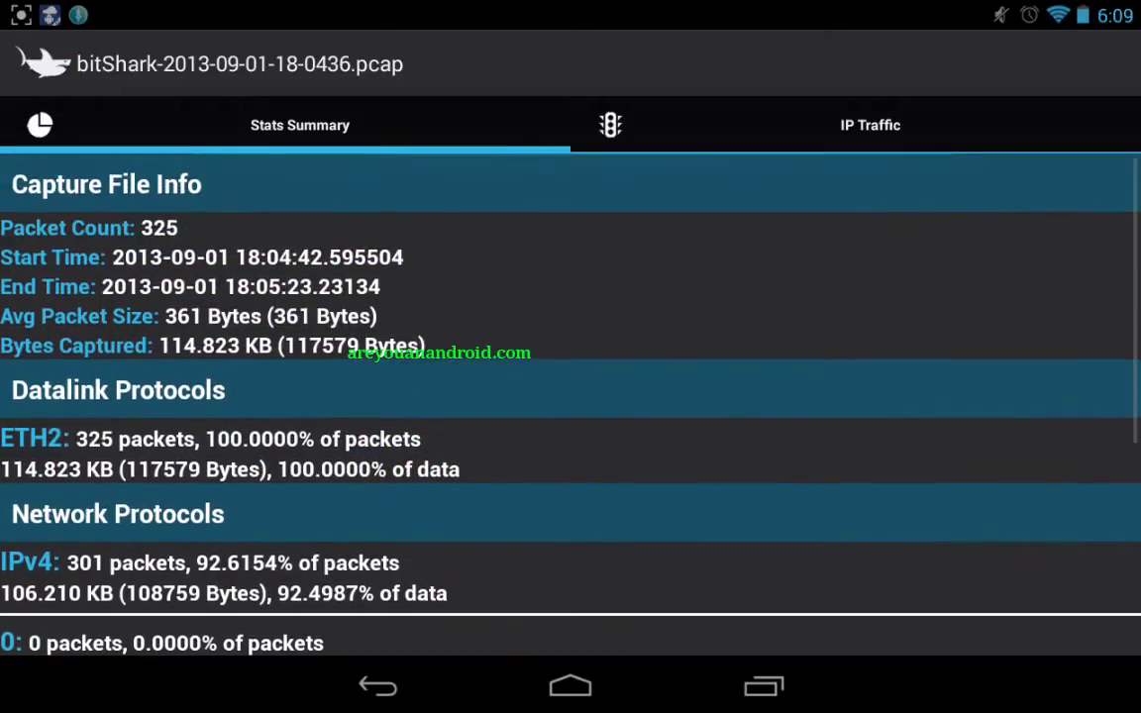
scroll(571, 396, down, 3)
scroll(571, 396, down, 2)
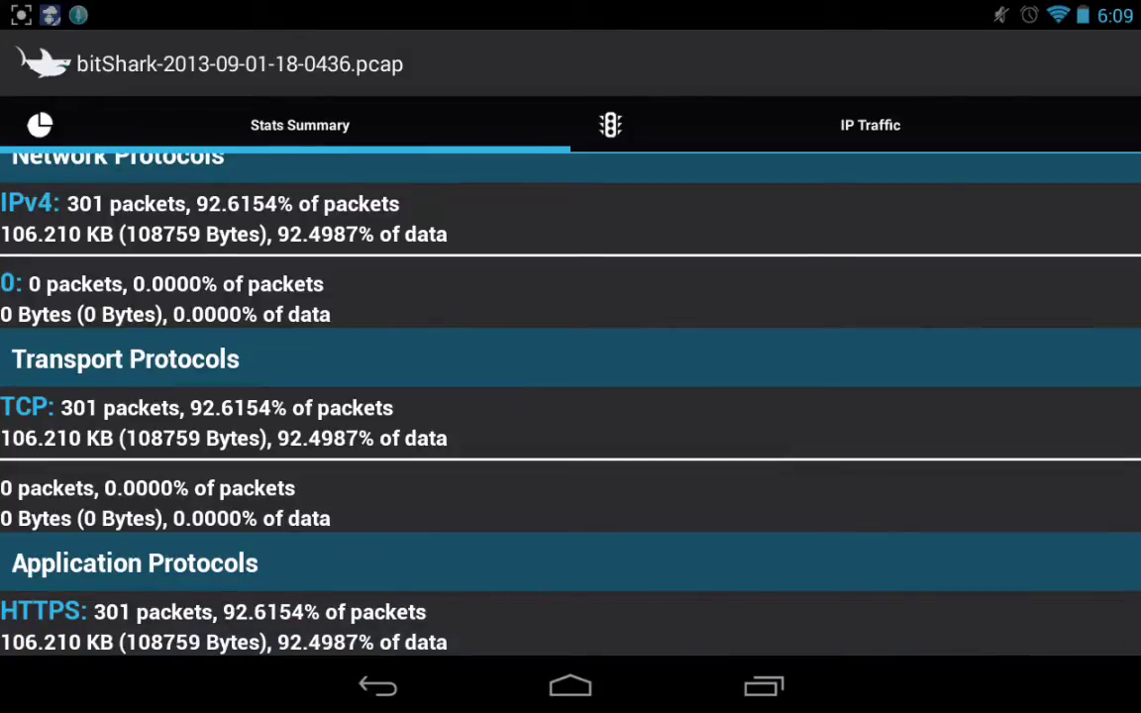
scroll(570, 396, down, 1)
- Review the IP Traffic exchanges between 74.125.225.64 and 192.168.43.250, then return to Stats Summary
click(870, 125)
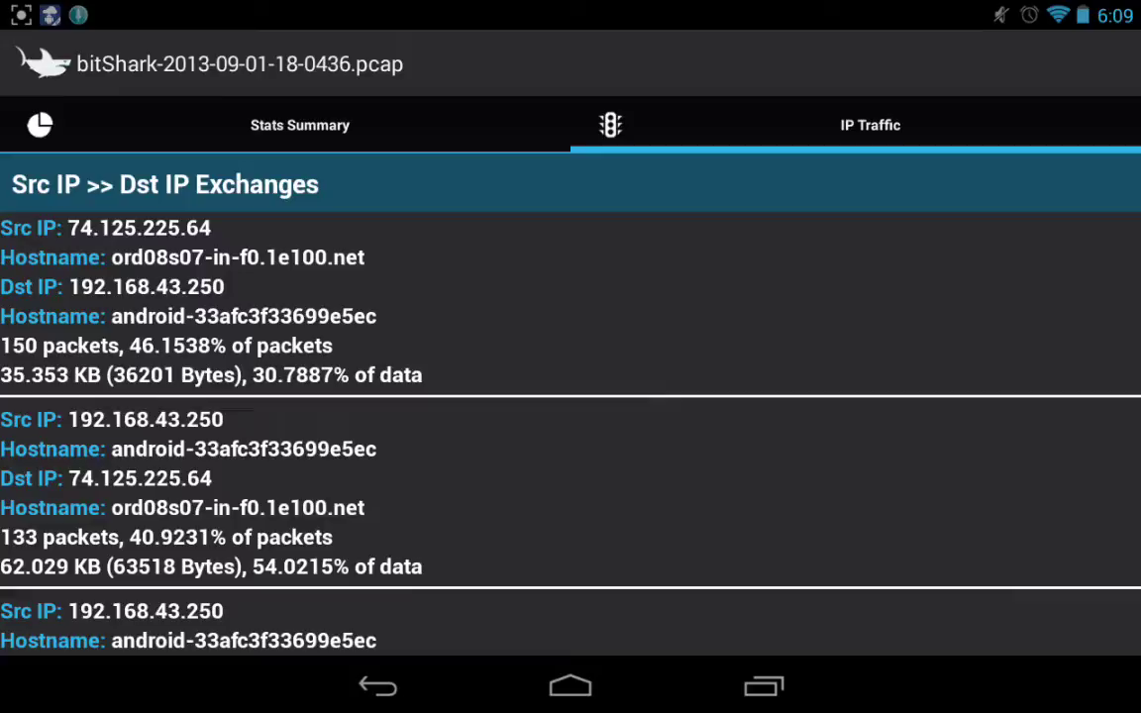
scroll(571, 396, down, 5)
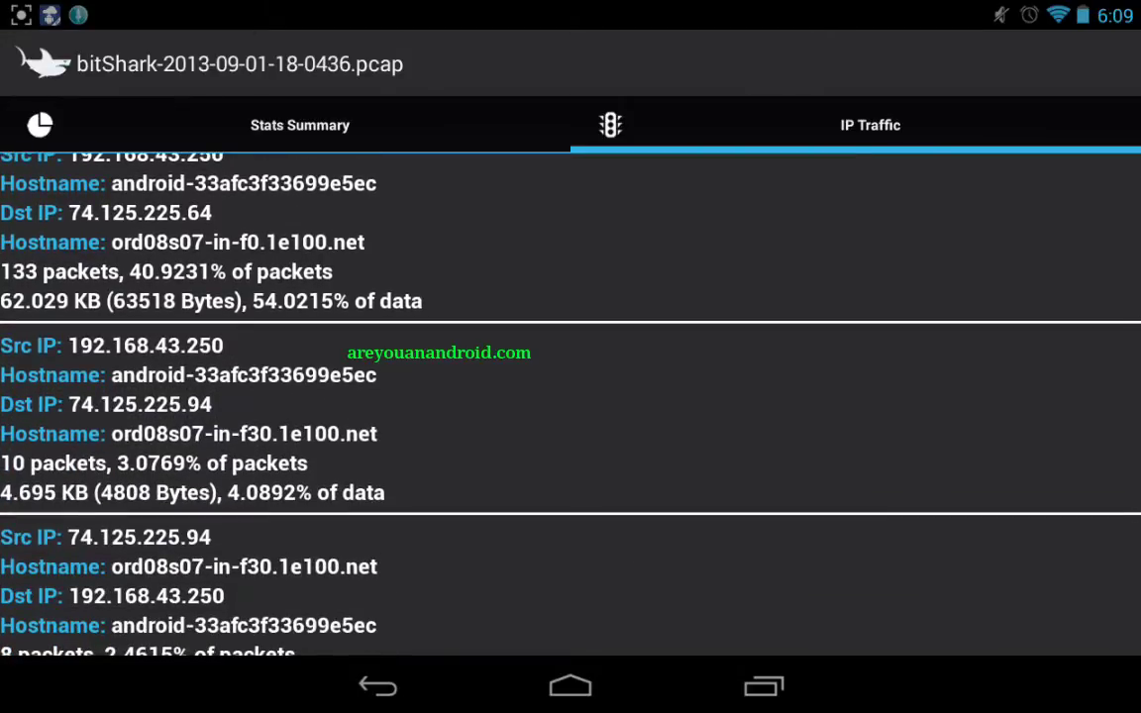
scroll(571, 396, down, 1)
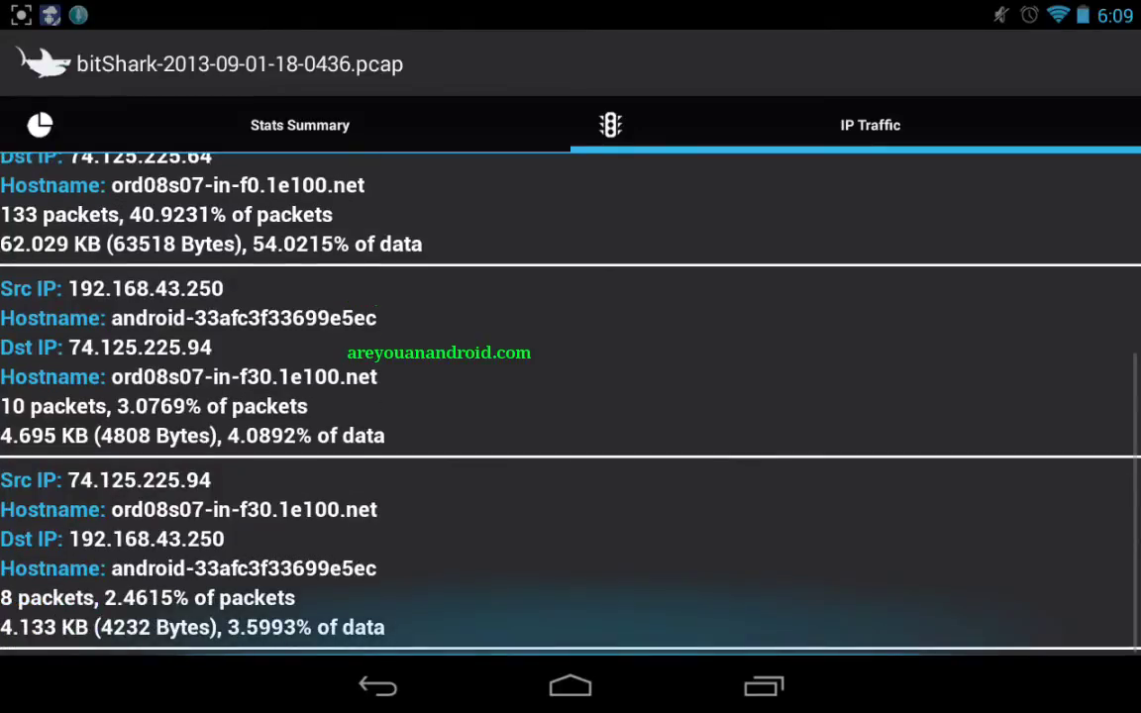
scroll(571, 396, up, 6)
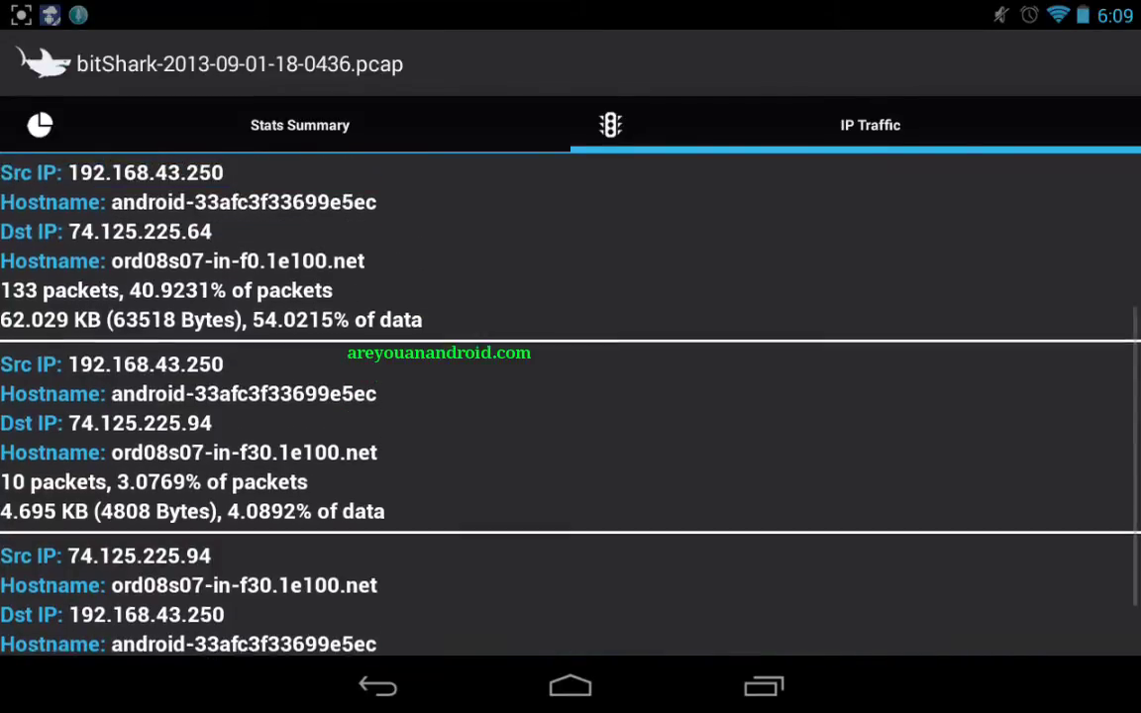
click(300, 125)
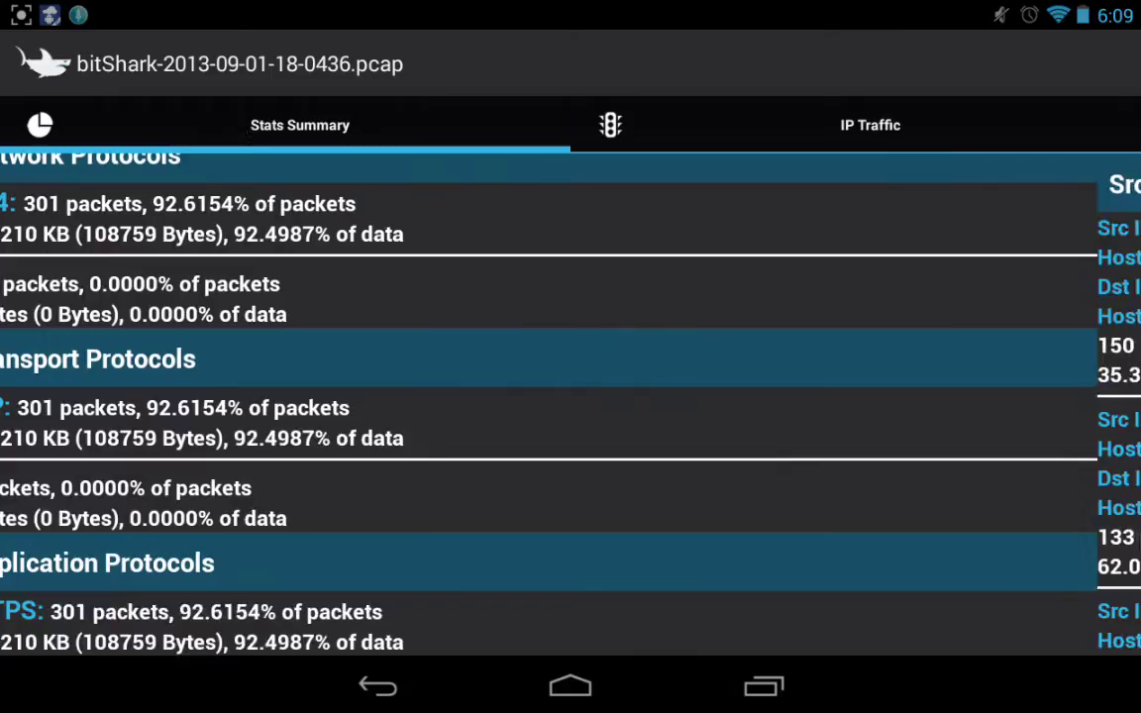
- Return to the packet list, check the ANALYZE menu, and bring up the OPTIONS file menu
key(Escape)
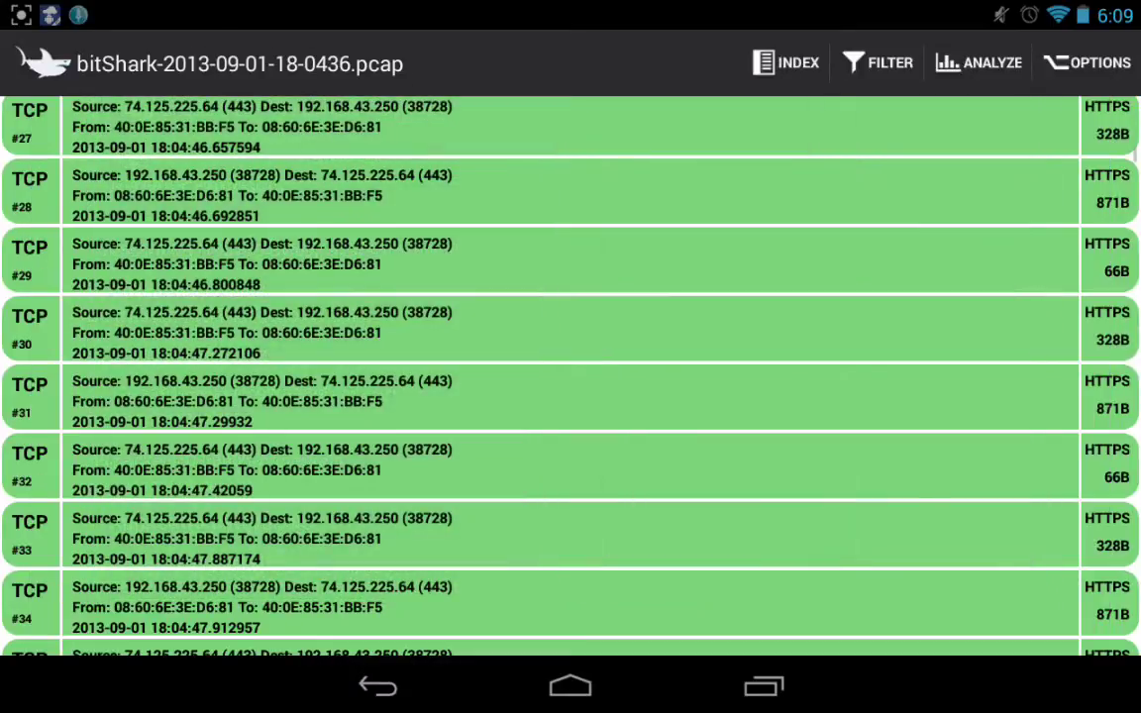
click(979, 62)
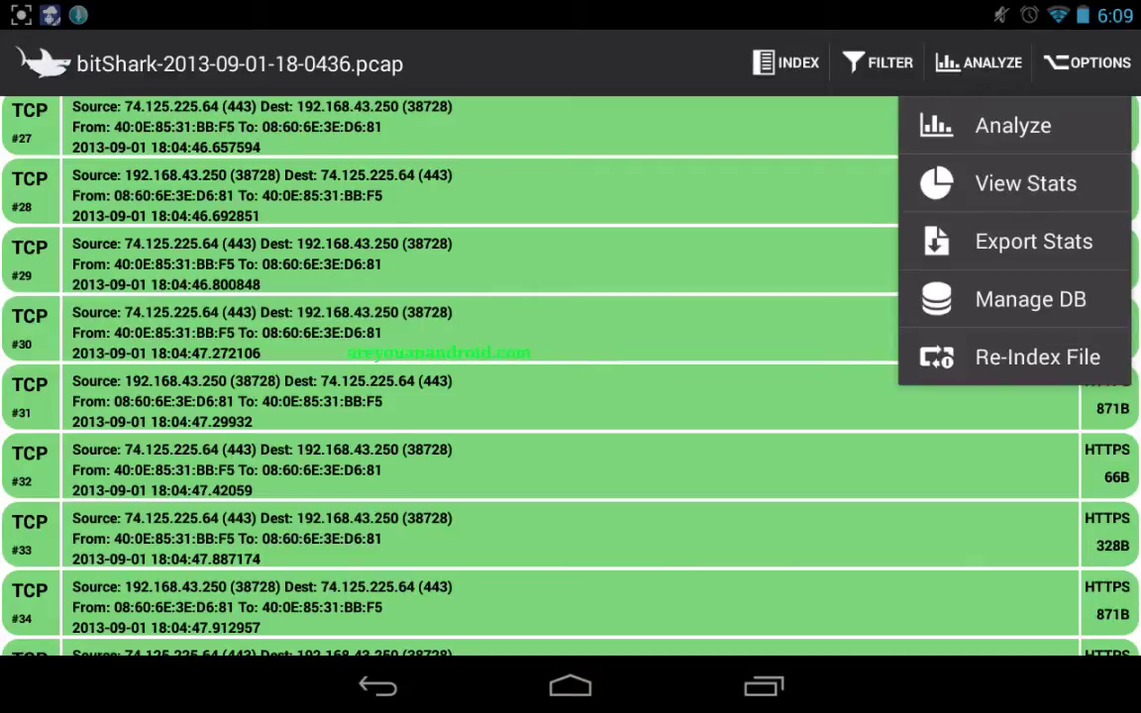
key(Escape)
click(1088, 63)
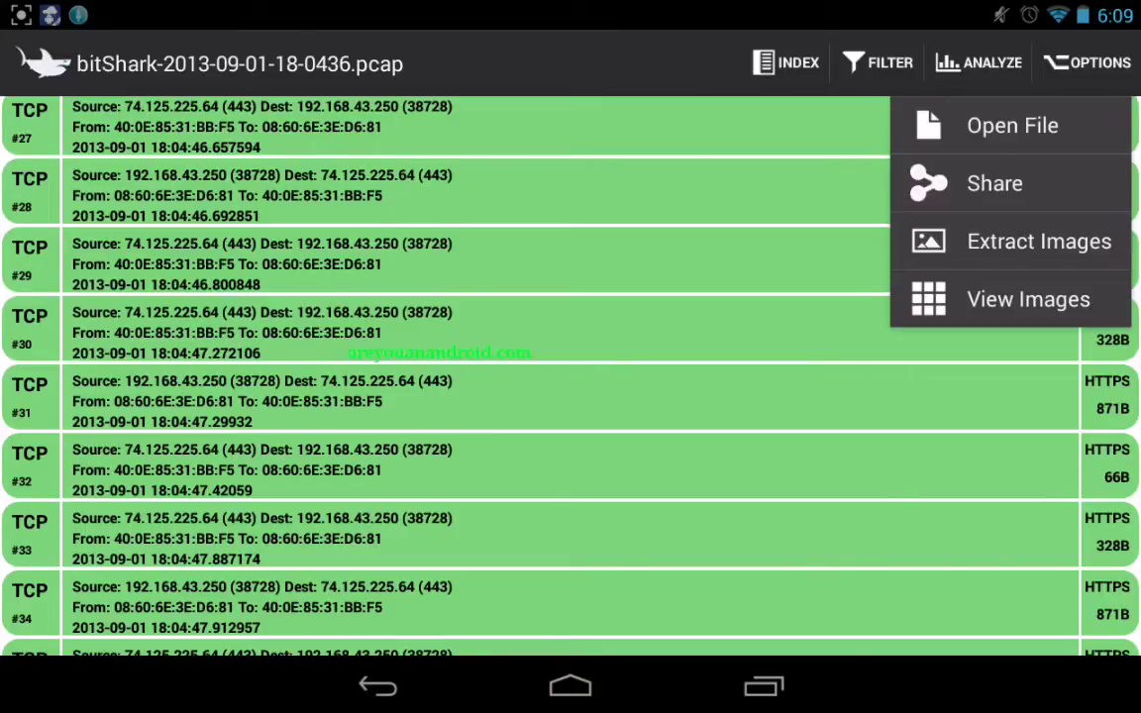
- Run Extract Images on the capture and view the Image Gallery showing 'No Images Found!'
click(1030, 242)
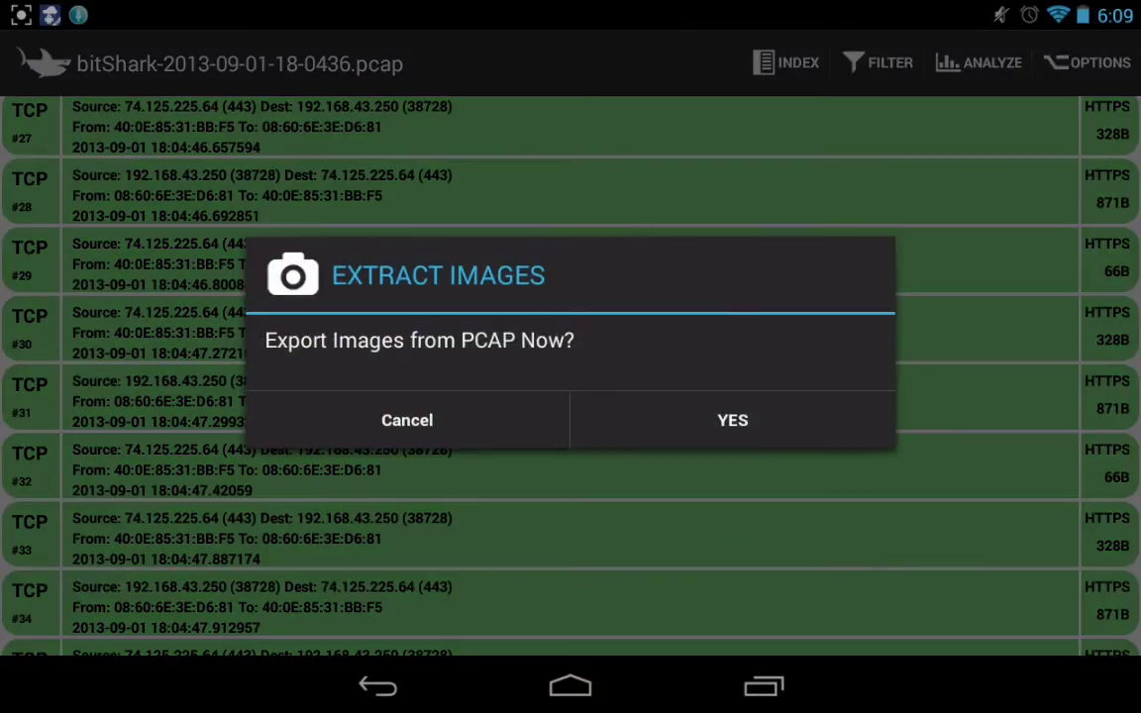
click(733, 420)
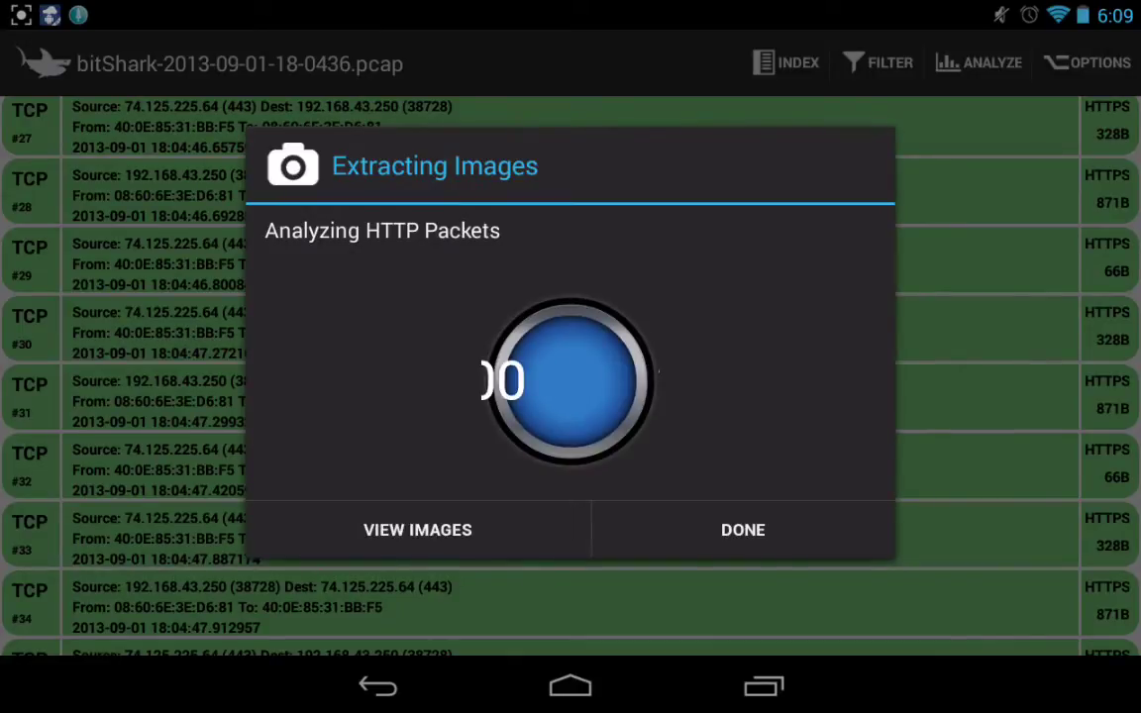
click(417, 530)
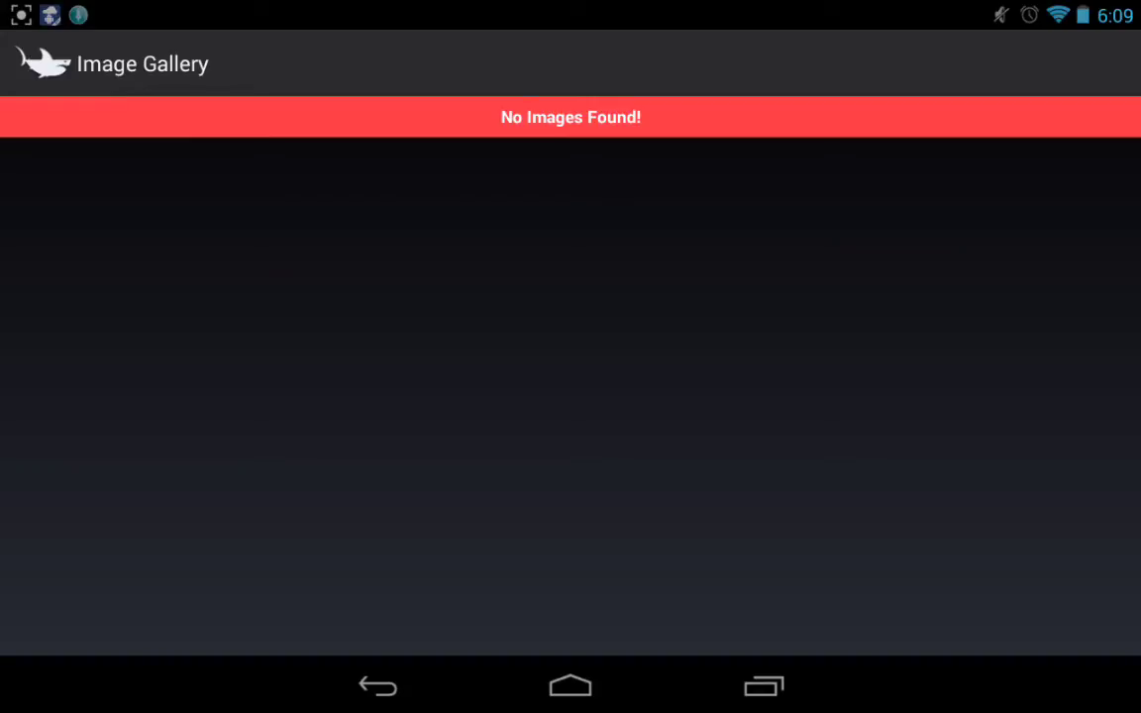
- Leave the empty Image Gallery and scroll the packet list back up to packet #0
click(377, 687)
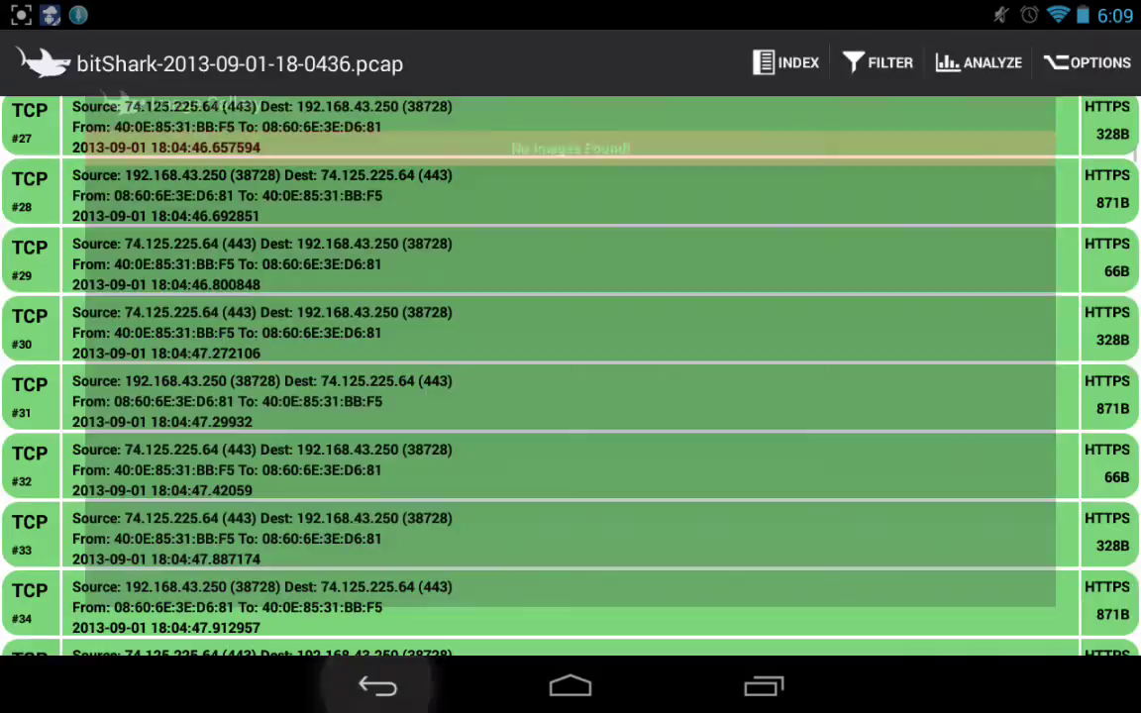
scroll(571, 377, up, 15)
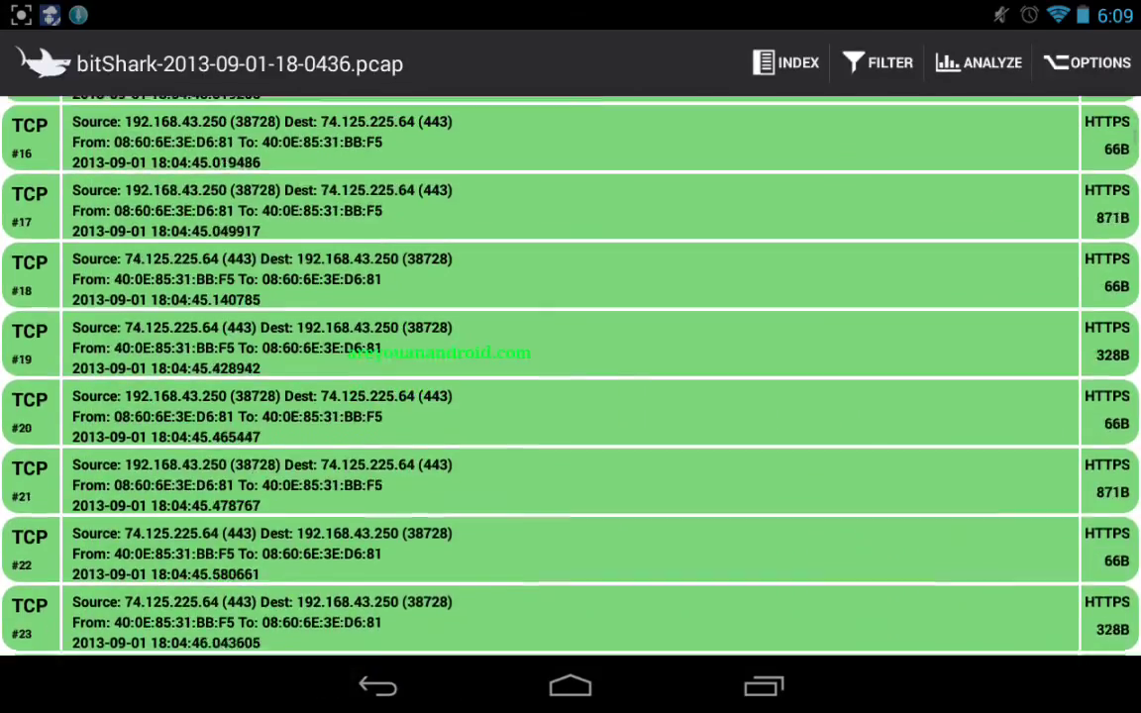
scroll(571, 377, up, 2)
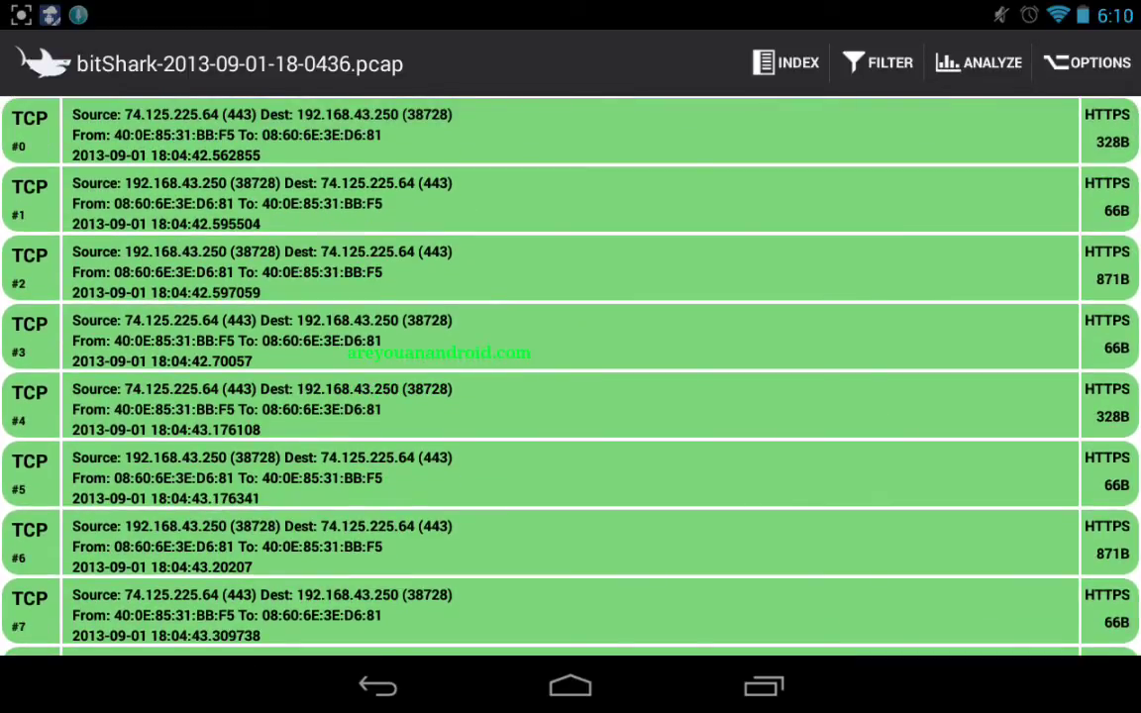
scroll(570, 377, up, 1)
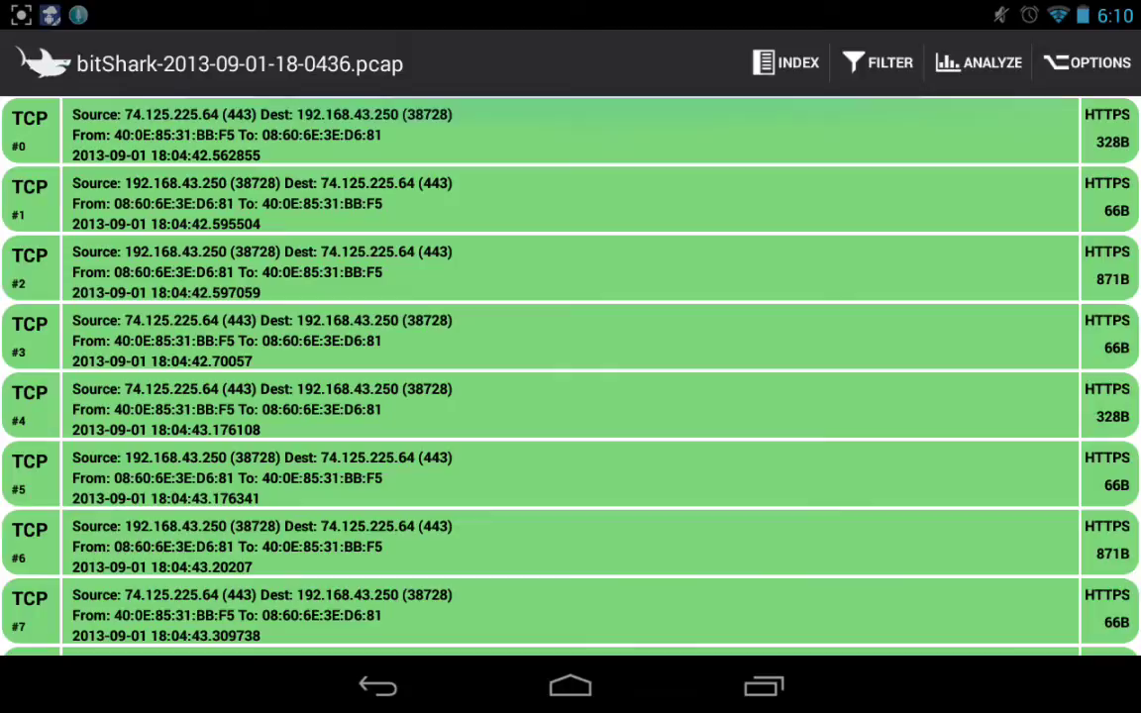